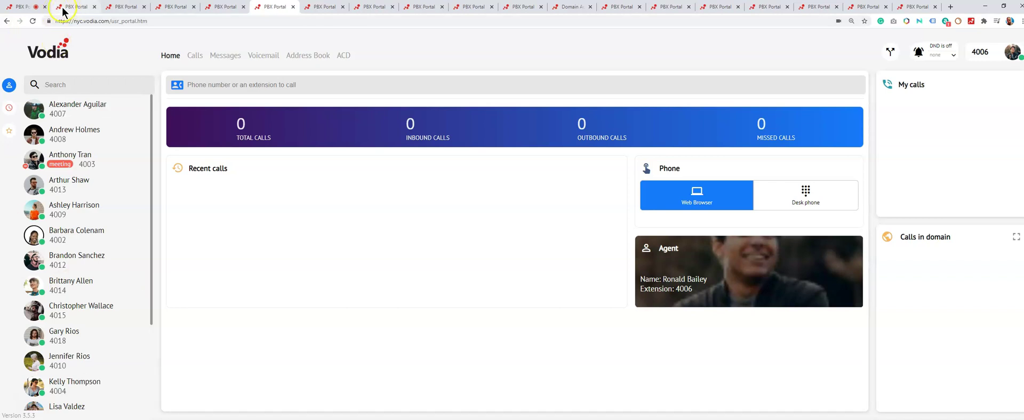
Step: Step through the portals of extensions 4002, 4004, 4006 and the rest, ending on 4011's empty dashboard
click(24, 6)
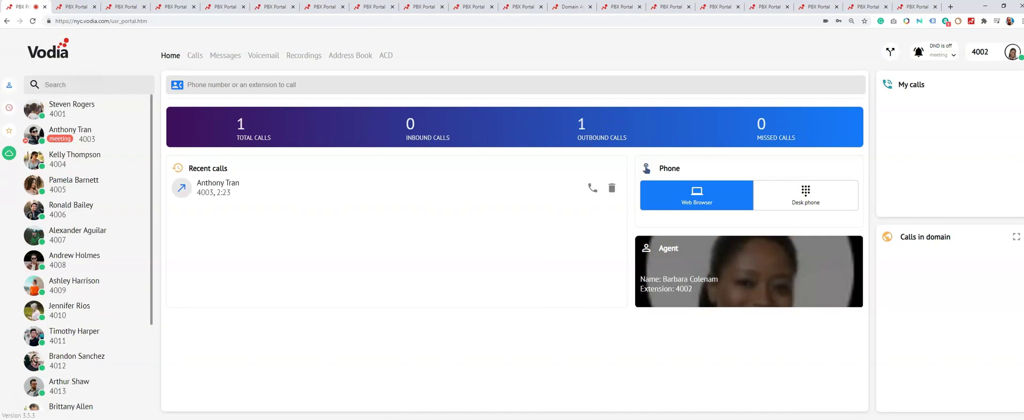
click(73, 6)
click(117, 6)
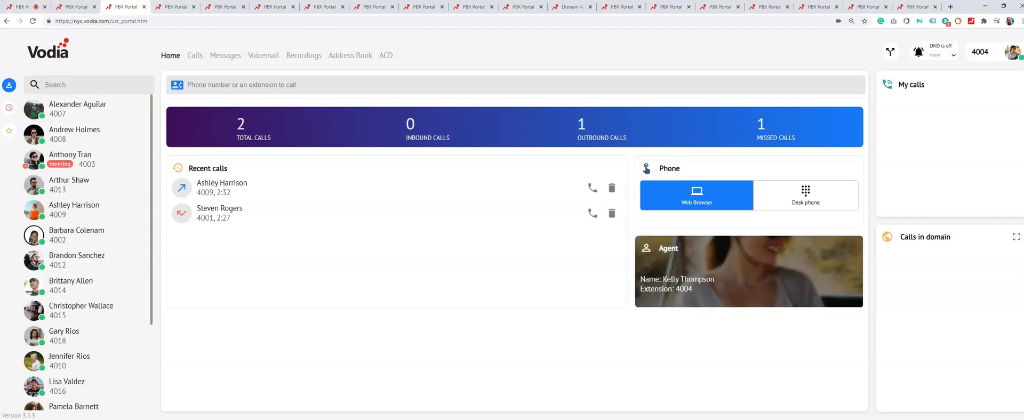
click(224, 6)
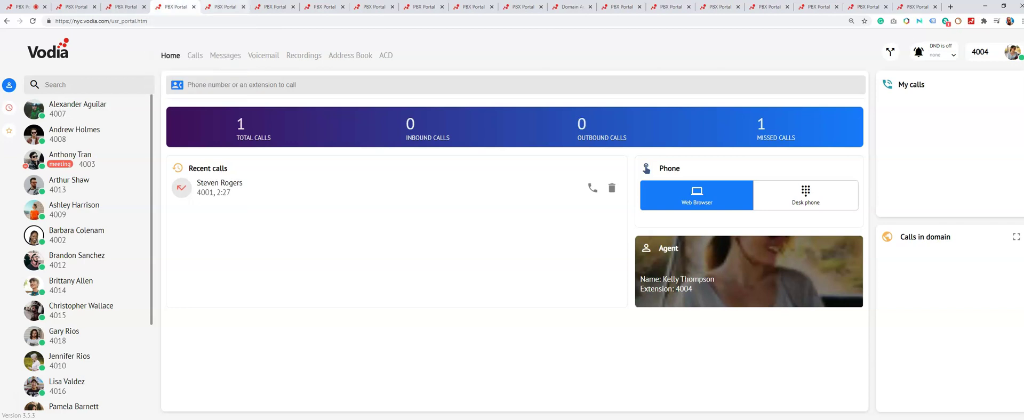
click(274, 6)
key(ctrl+Tab)
key(ctrl+Tab)
key(ctrl+Tab)
key(ctrl+Tab)
key(ctrl+Tab)
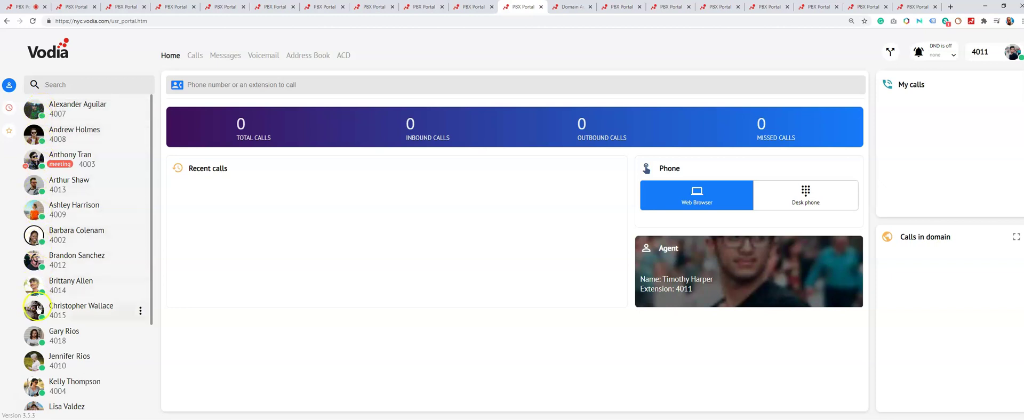
Step: Review extensions 4002 and 4003, ending on 4004's dashboard with one outbound and one missed call
click(45, 207)
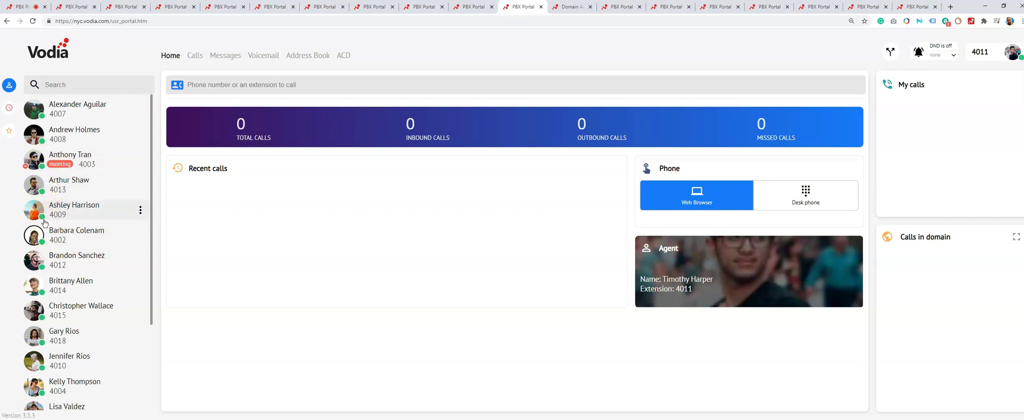
click(131, 170)
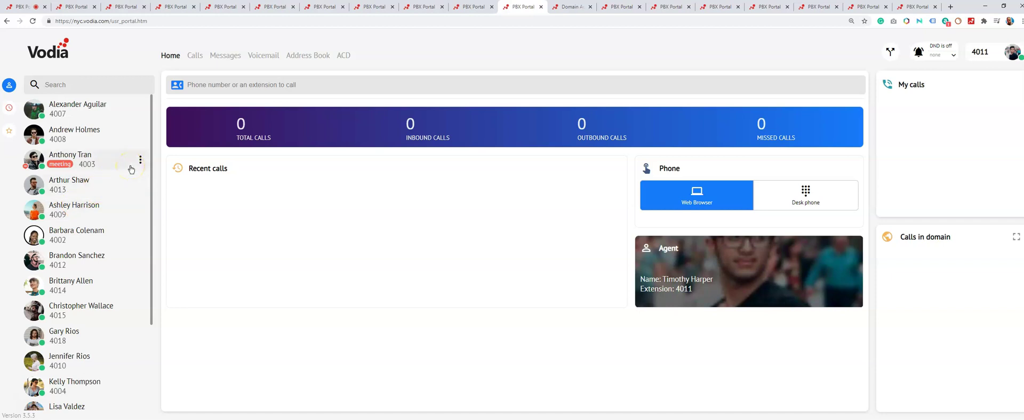
click(22, 7)
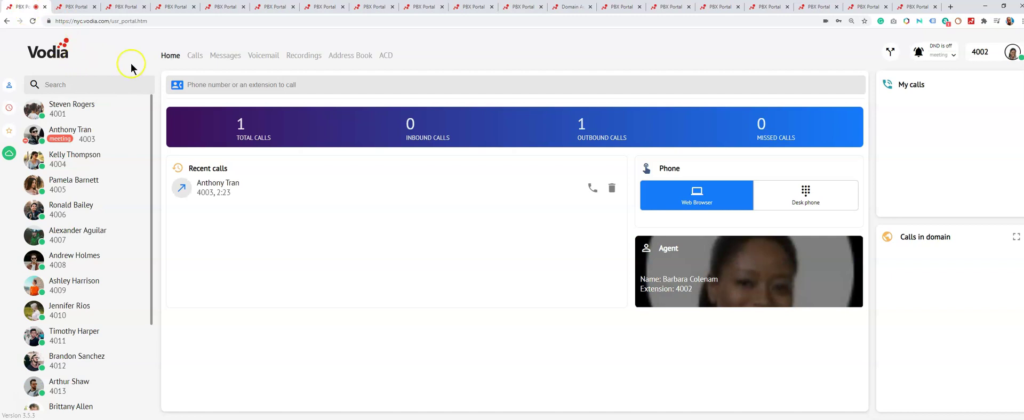
key(ctrl+Tab)
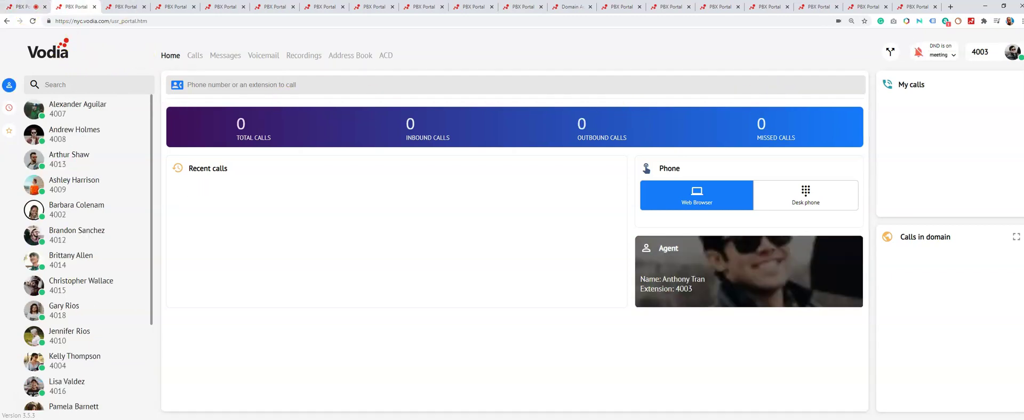
key(ctrl+Tab)
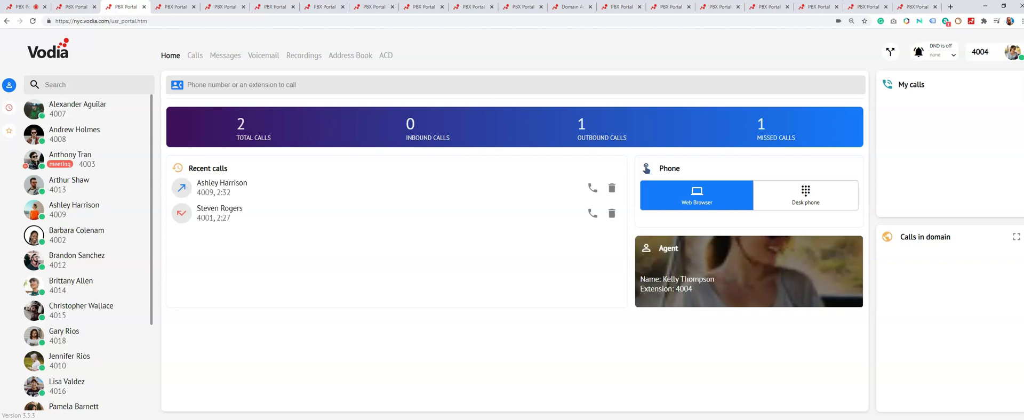
Step: From extension 4002, call 4004 using Make Call on the 4004 contact
click(22, 6)
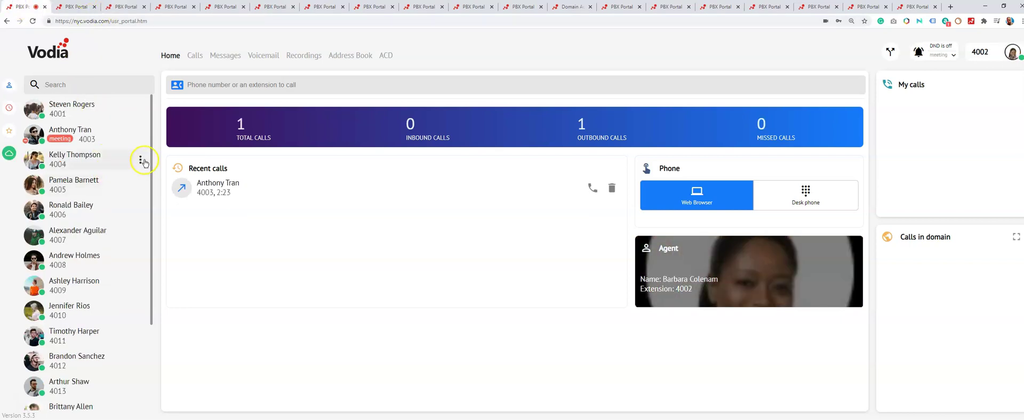
click(141, 160)
click(126, 155)
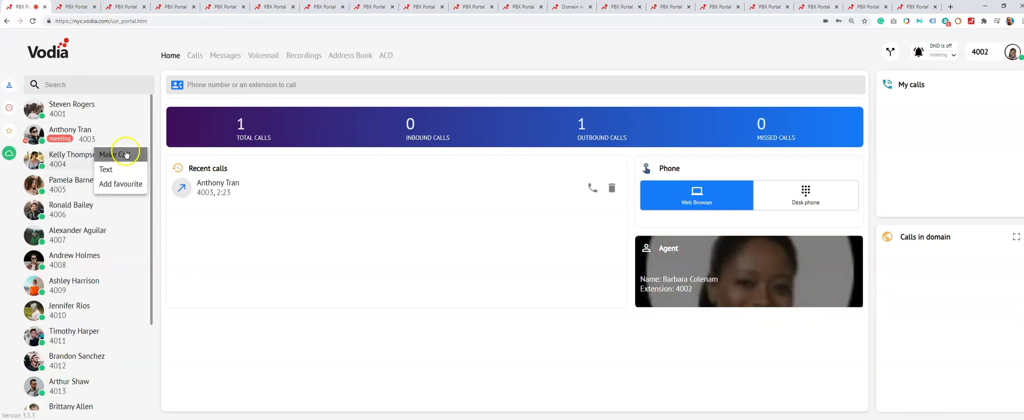
click(208, 85)
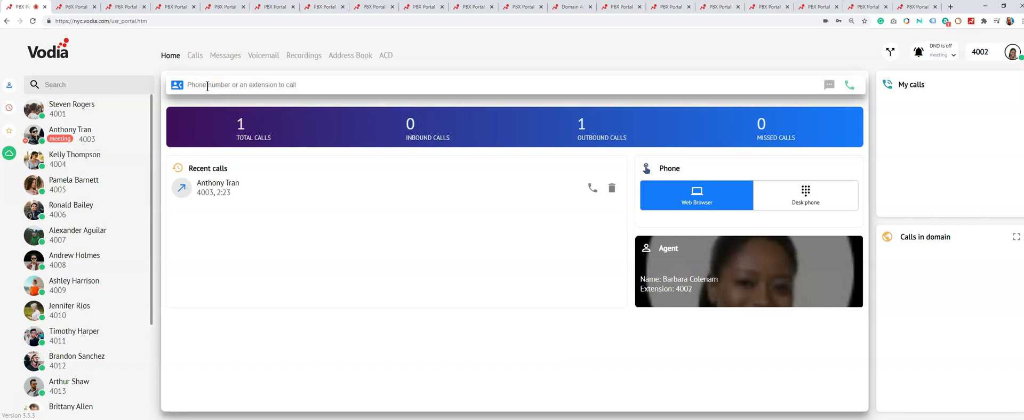
text(4004)
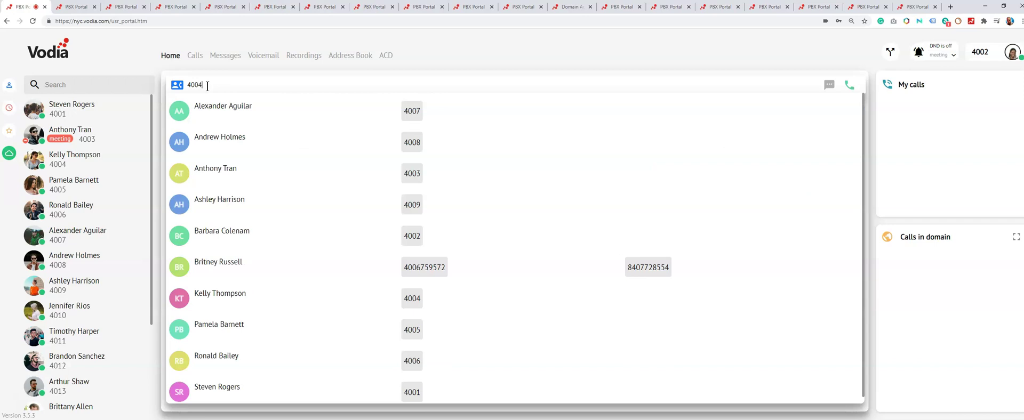
click(848, 87)
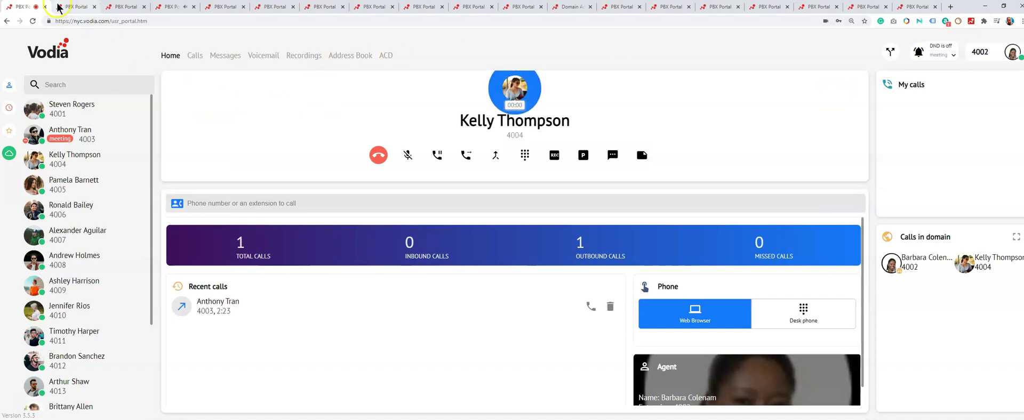
Step: Answer 4002's call on extension 4004, mute it on 4002, and bring up extension 4001's window
click(170, 6)
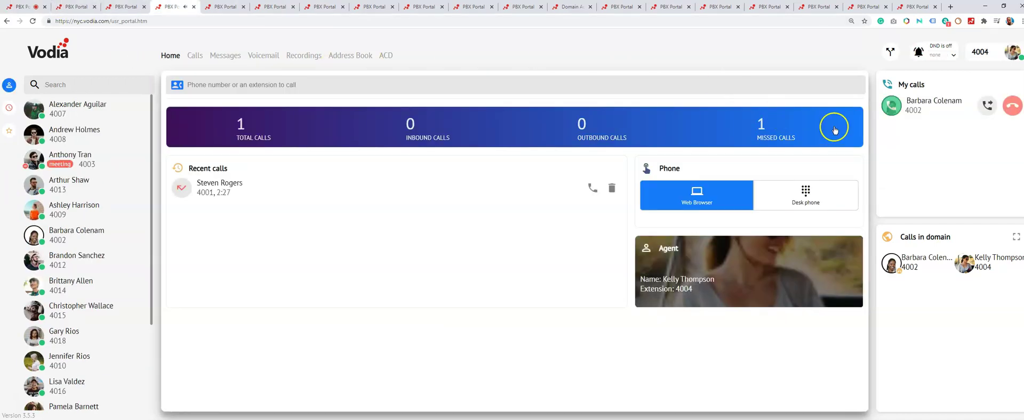
click(896, 107)
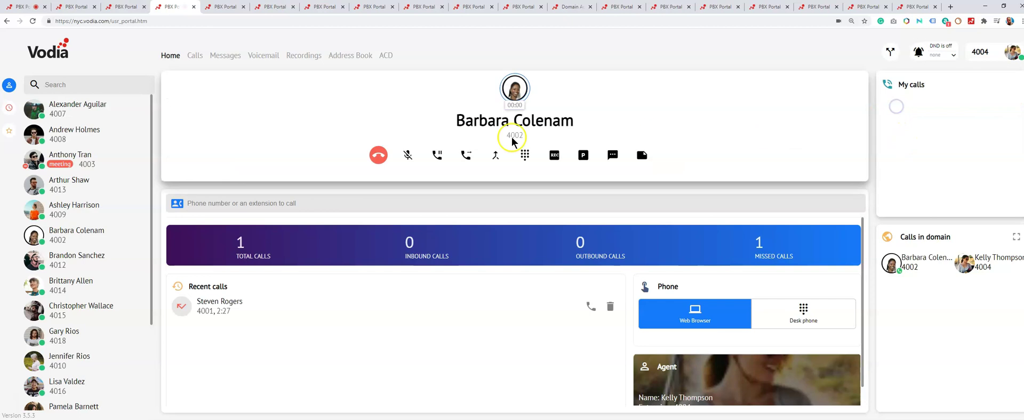
key(ctrl+shift+Tab)
key(ctrl+shift+Tab)
key(ctrl+shift+Tab)
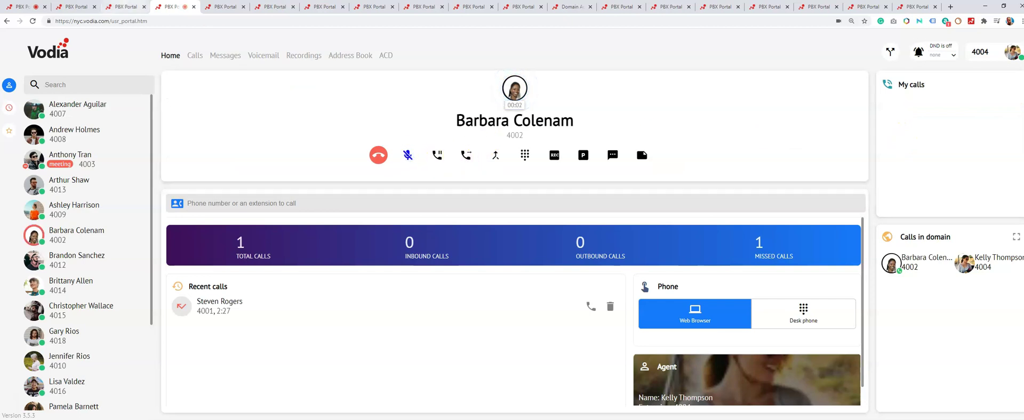
click(414, 157)
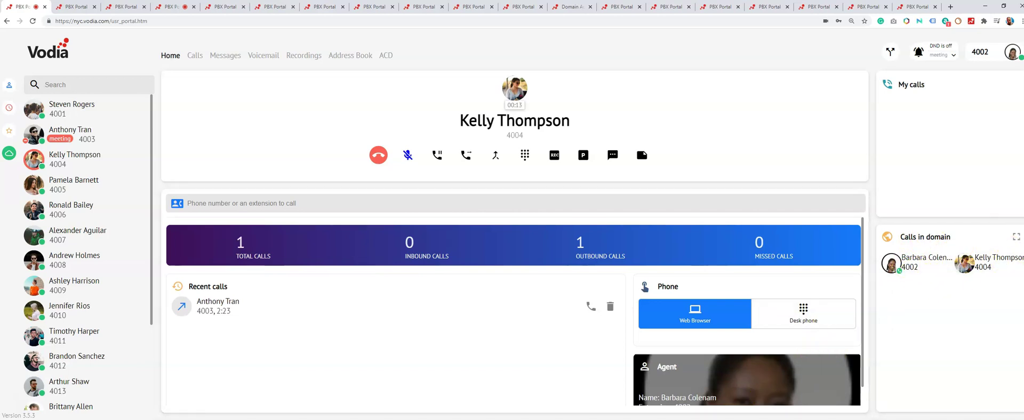
click(823, 402)
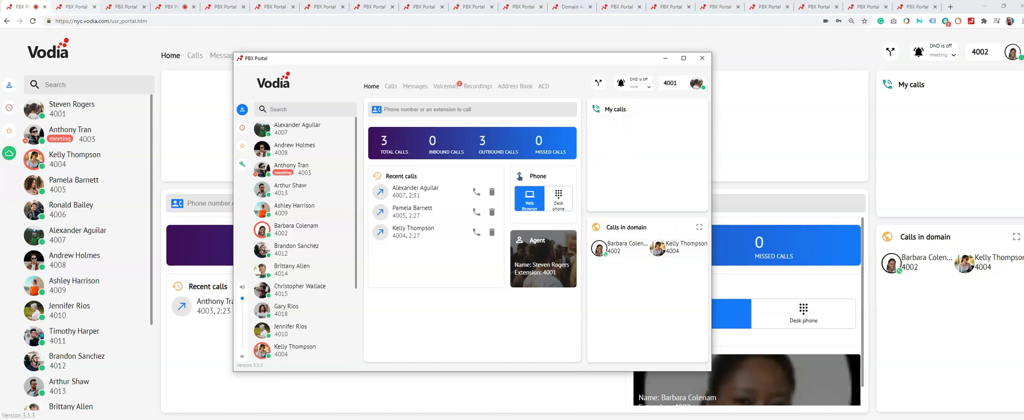
Step: Glance at the portals of extensions 4003 and 4004, then return to extension 4001's window
click(75, 7)
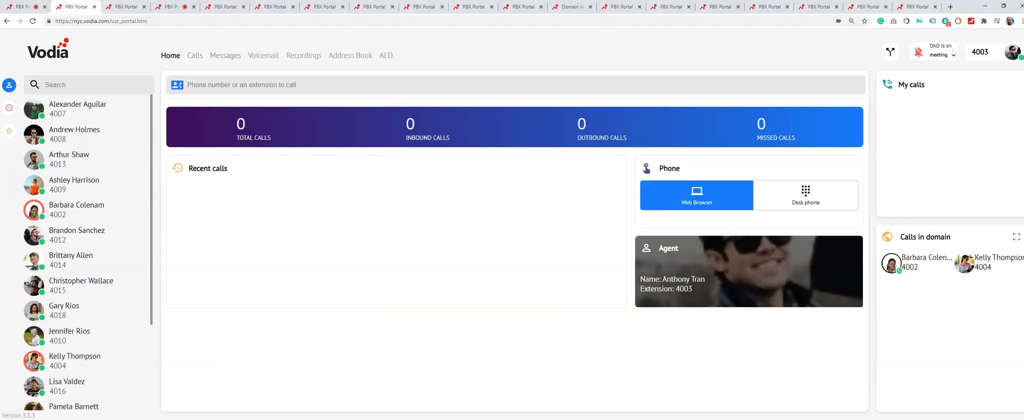
key(ctrl+Tab)
key(ctrl+Tab)
key(ctrl+Tab)
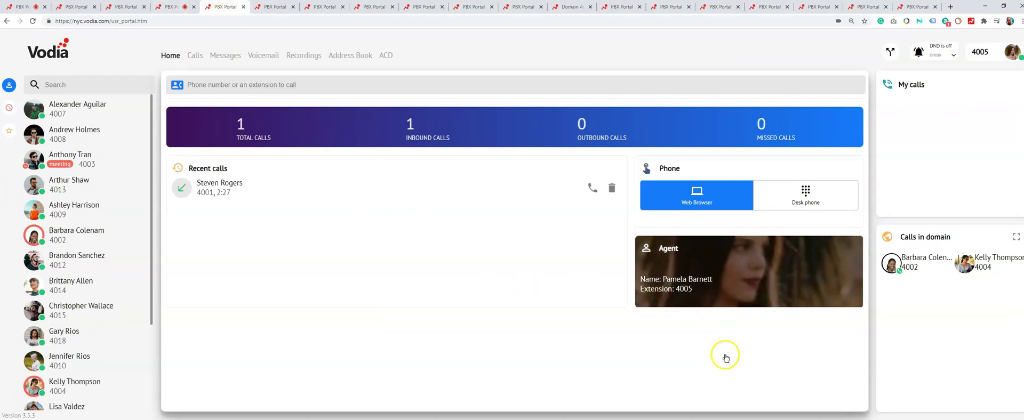
key(alt+Tab)
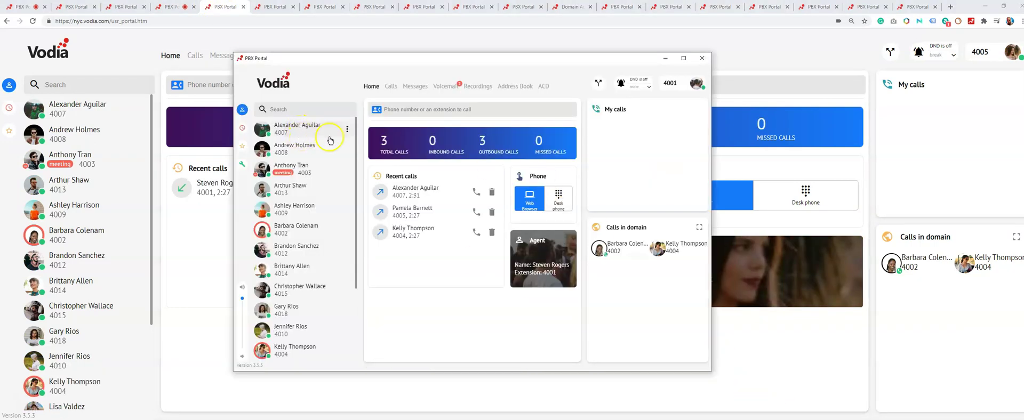
Step: Enter 4005 in the dial field, dismiss its suggestions, and open the 4015 contact's options
click(410, 110)
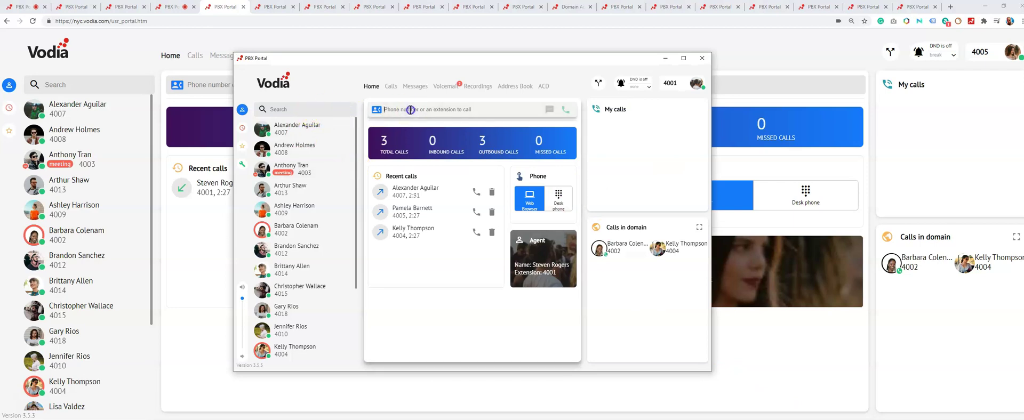
text(40)
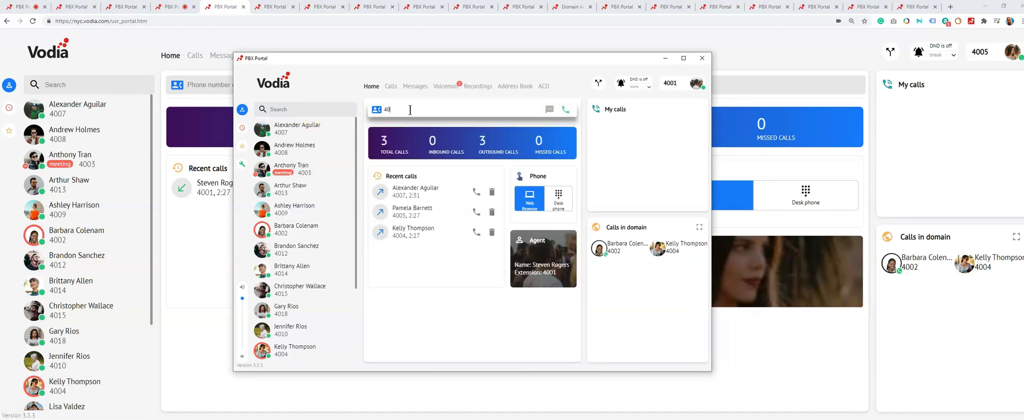
text(05)
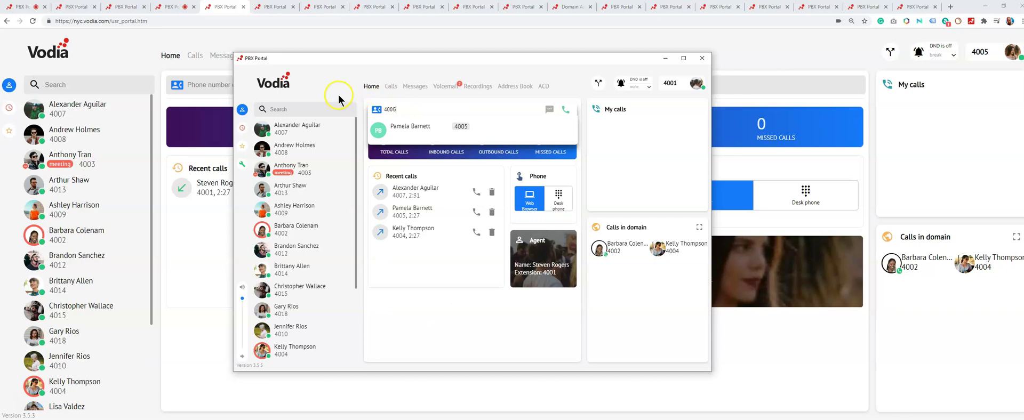
click(339, 96)
drag(356, 126, 354, 108)
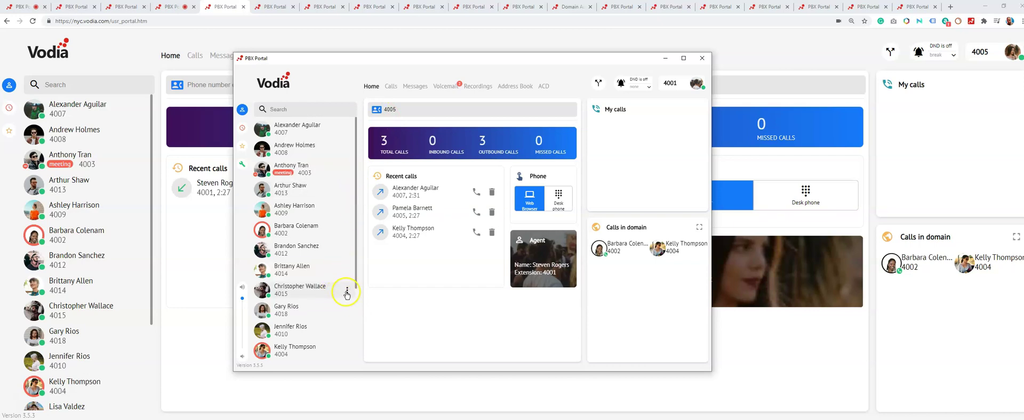
click(346, 292)
Step: Call 4015 from extension 4001, then answer and mute the call on 4015's portal
click(337, 288)
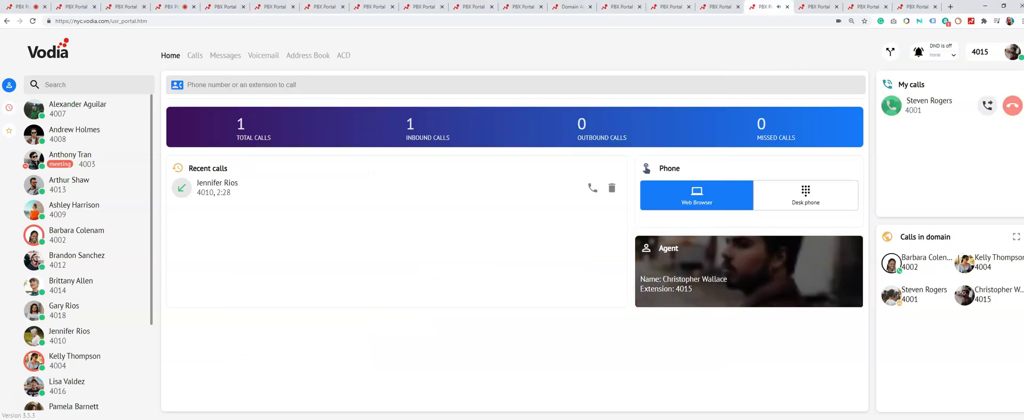
click(891, 105)
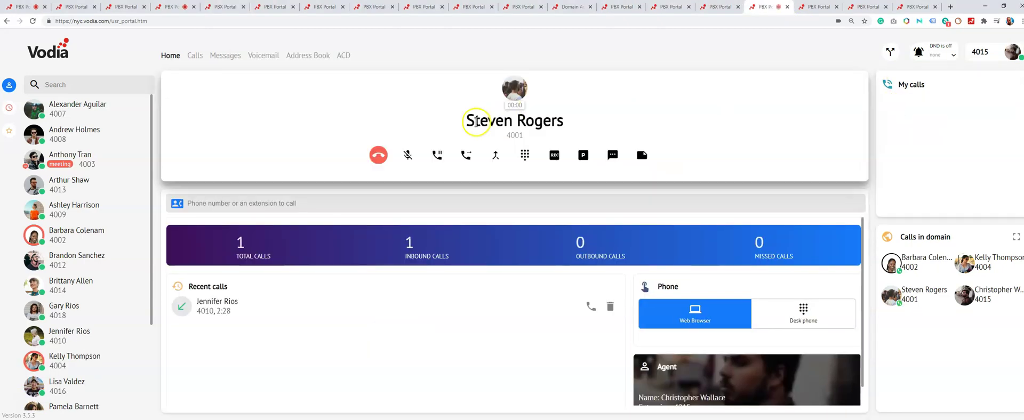
click(409, 158)
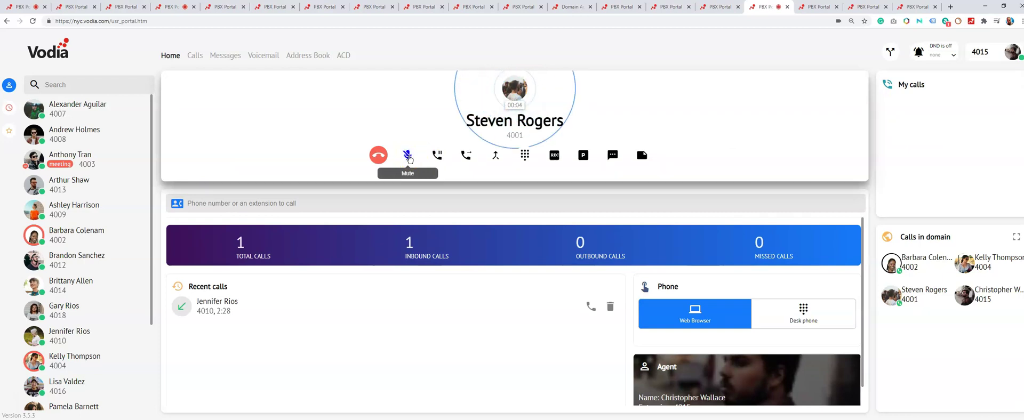
Step: Mute 4001's call with 4015 and try listen/whisper monitoring in the expanded Calls in domain panel
key(alt+Tab)
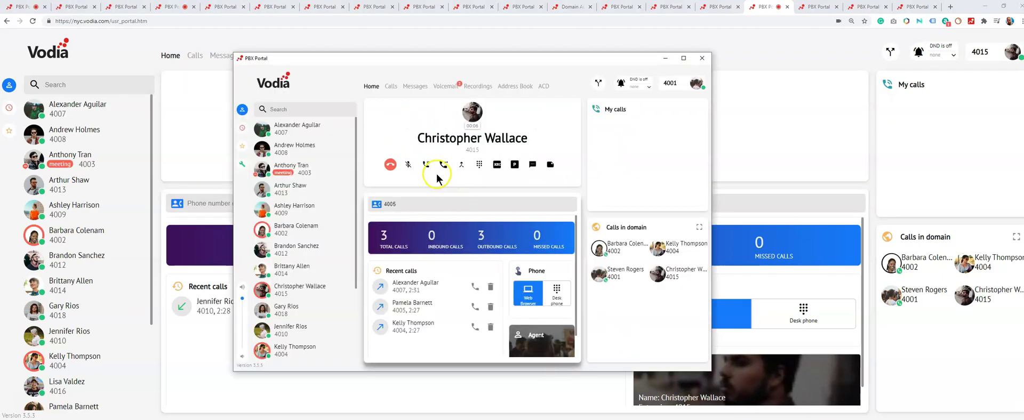
click(408, 167)
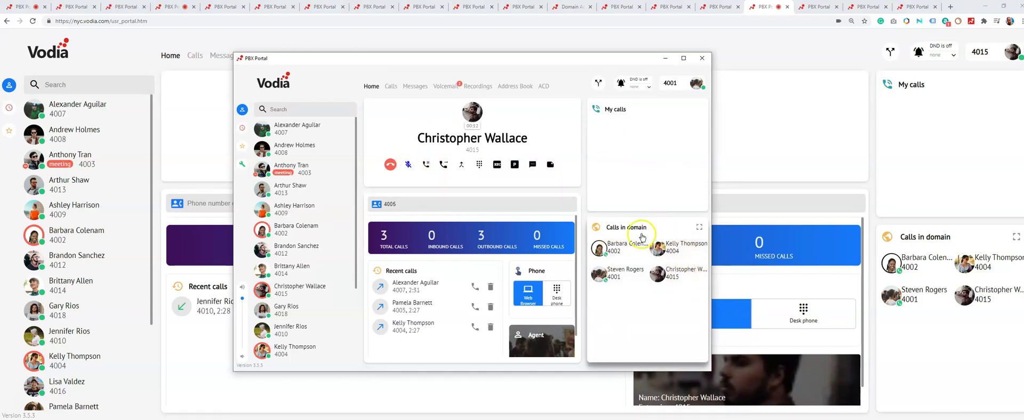
click(699, 227)
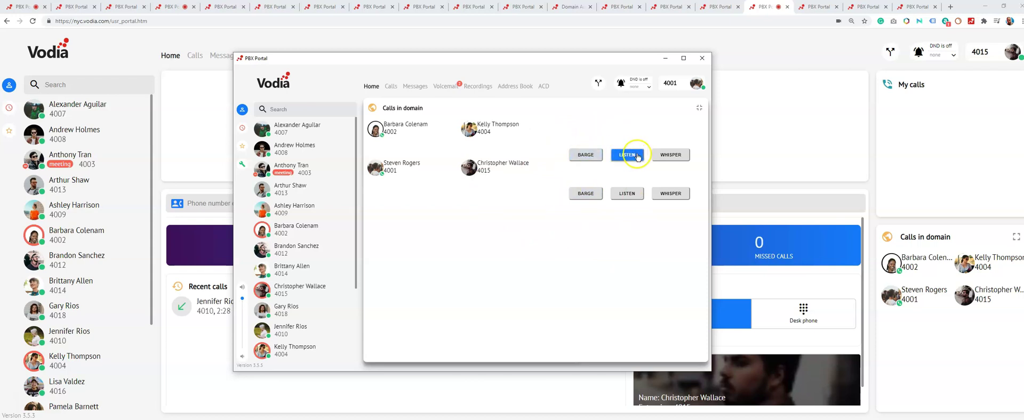
click(613, 156)
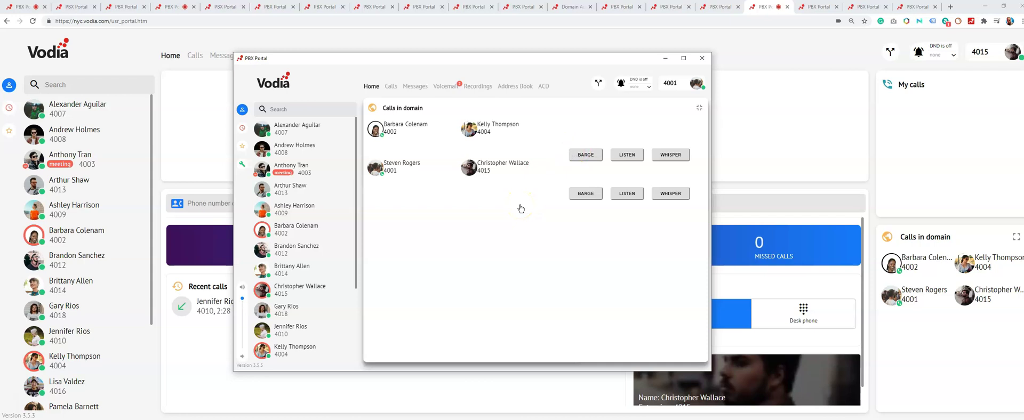
click(698, 108)
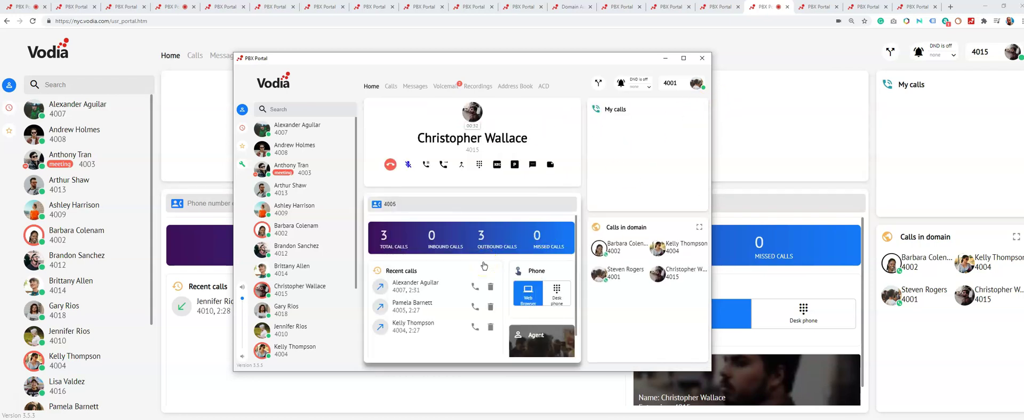
Step: Send the message 'Meeting at 3PM' to extension 4003 using the contact's Text option
click(336, 153)
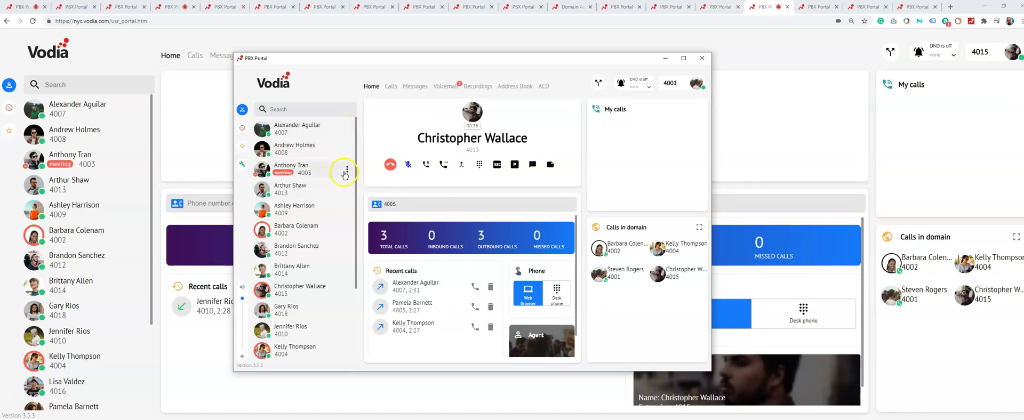
click(344, 174)
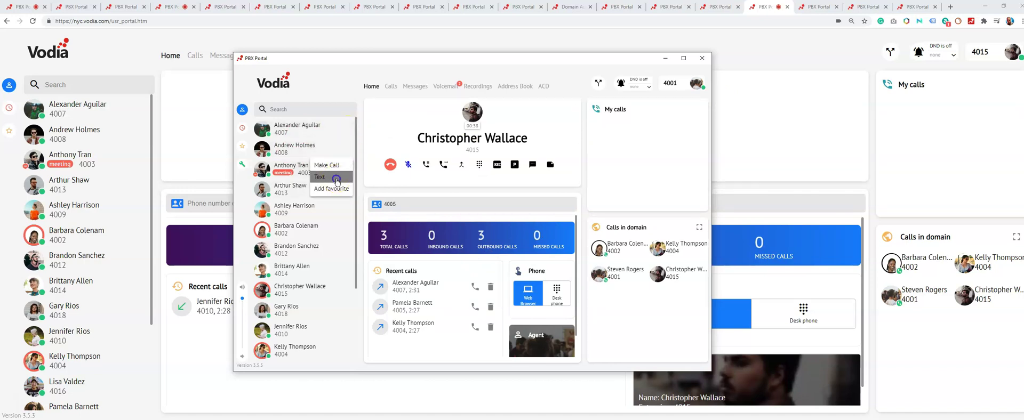
click(337, 177)
click(439, 347)
text(Meeting at 3PM)
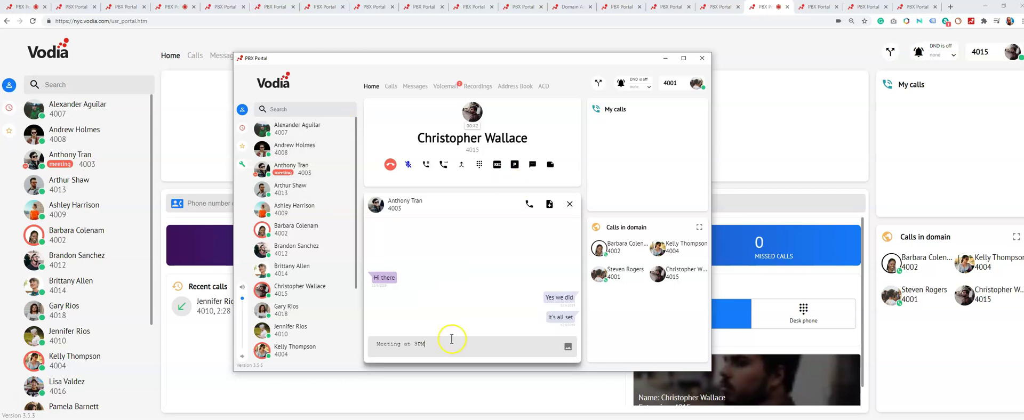
drag(451, 339, 341, 355)
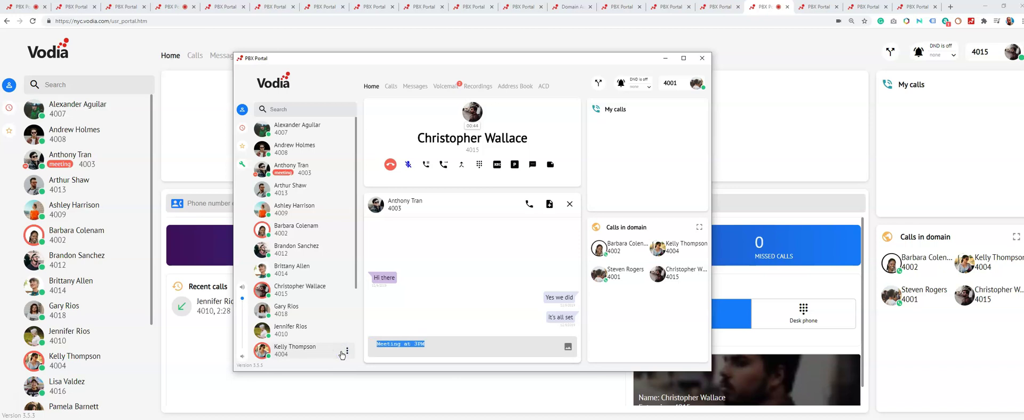
key(Return)
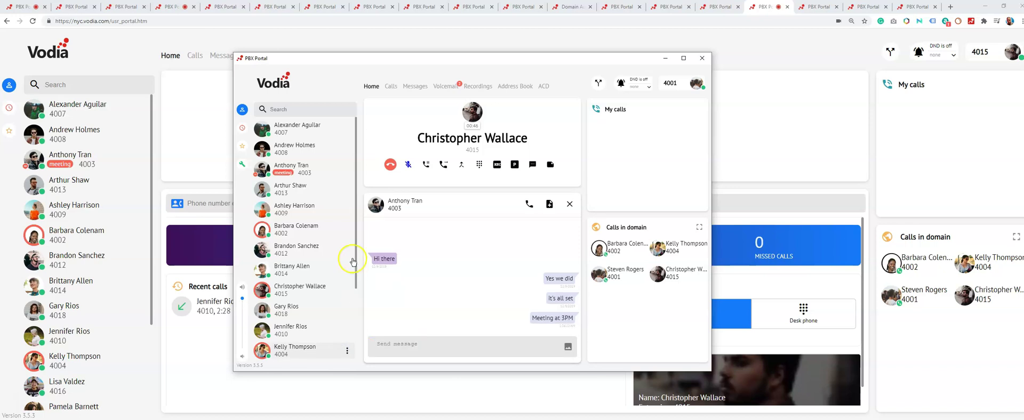
Step: As extension 4003, open the 4001 conversation, reply 'great', then return to 4001's window
click(115, 6)
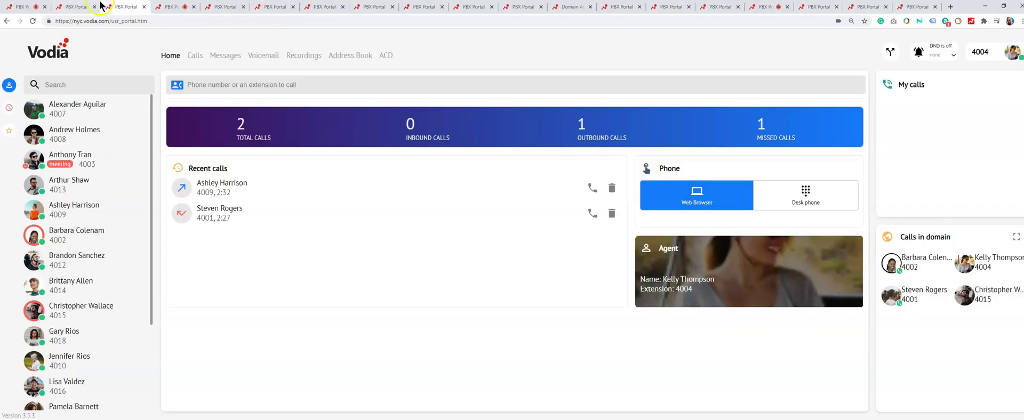
click(77, 7)
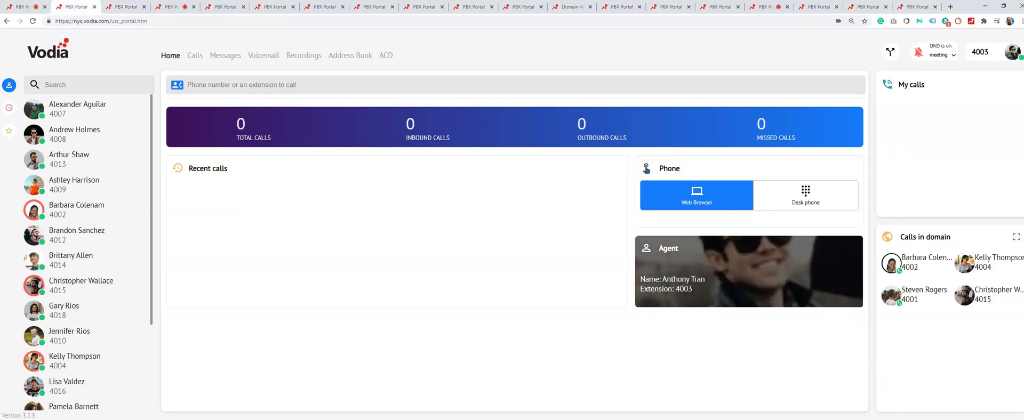
click(225, 55)
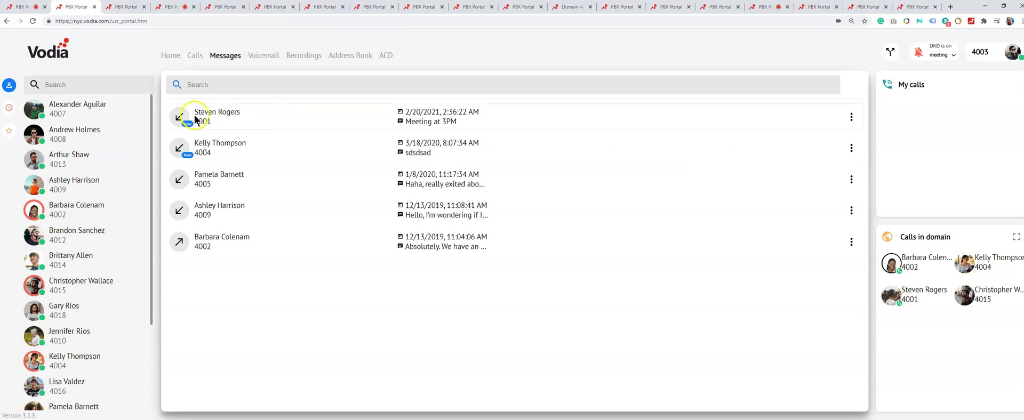
click(244, 122)
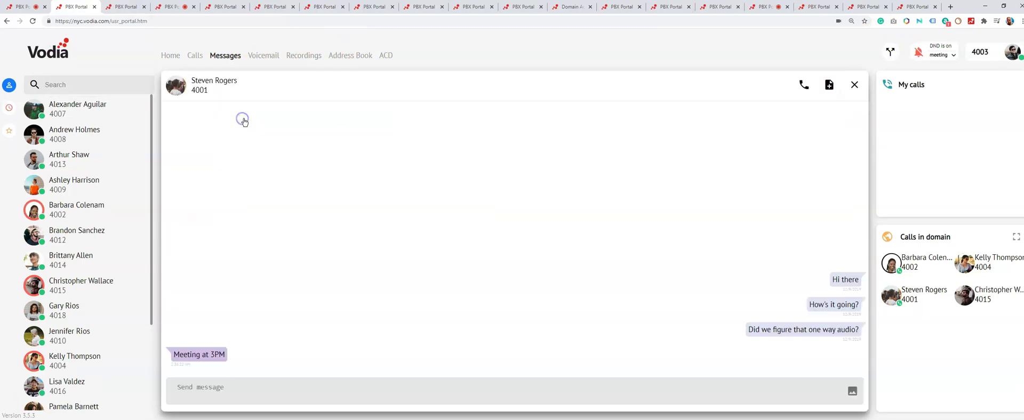
click(267, 388)
text(g)
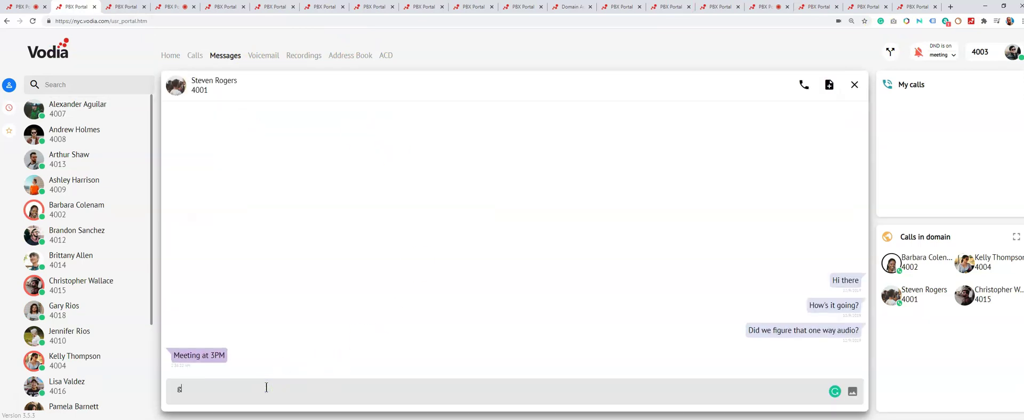
text(reat)
key(Return)
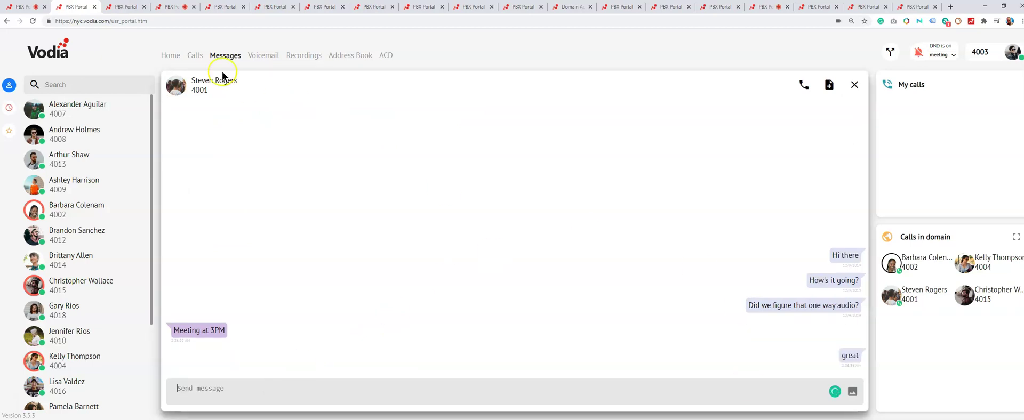
click(325, 183)
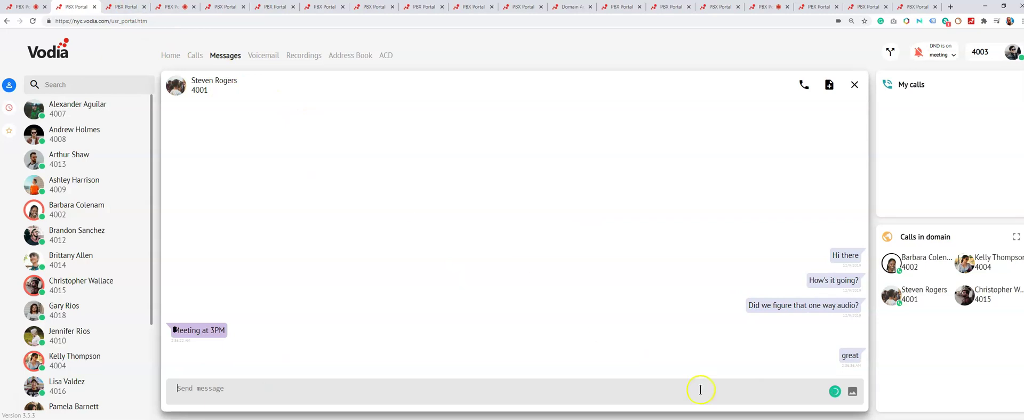
key(alt+Tab)
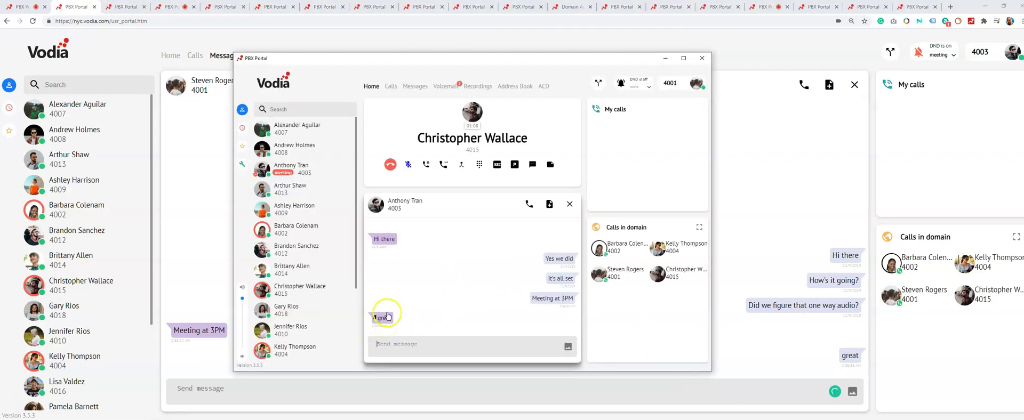
click(201, 271)
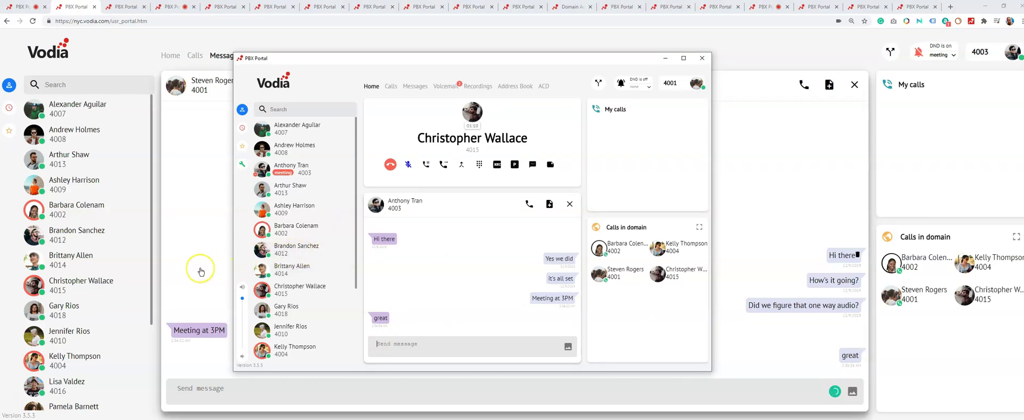